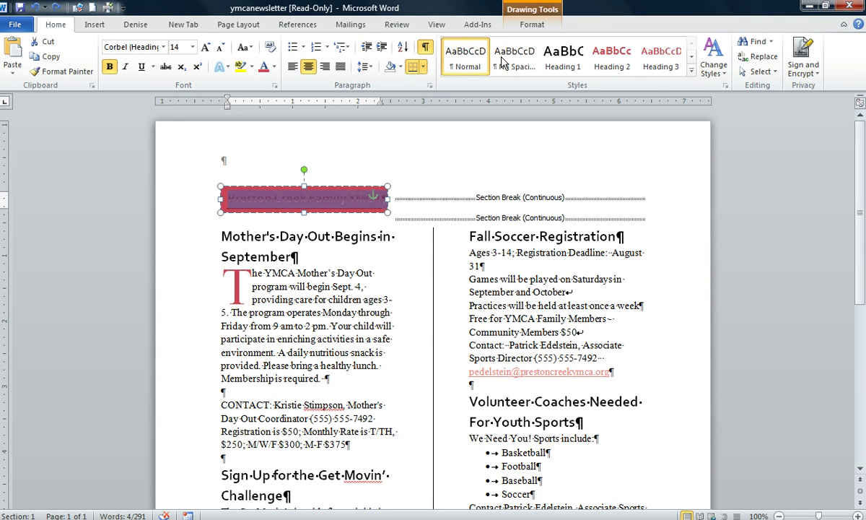
Remove the fill color from the "Preston Creek Family YMCA" title text box
{"action": "left_click", "coordinate": [530, 25]}
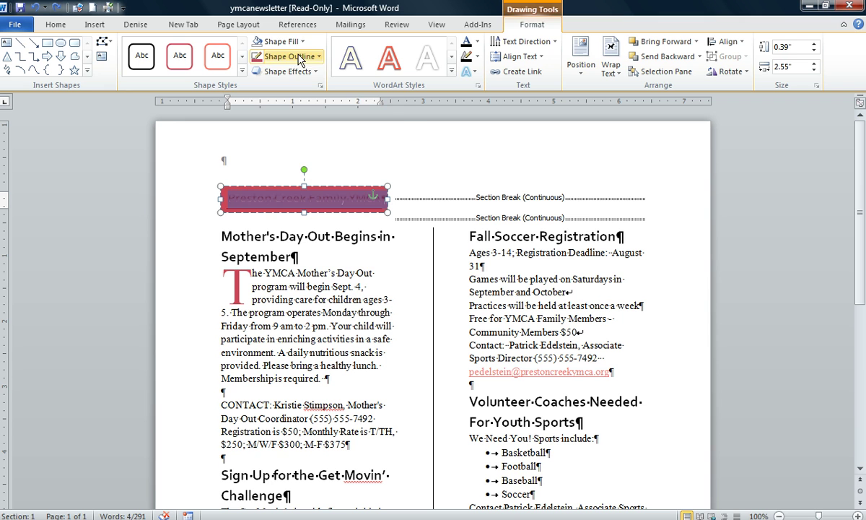
{"action": "left_click", "coordinate": [282, 42]}
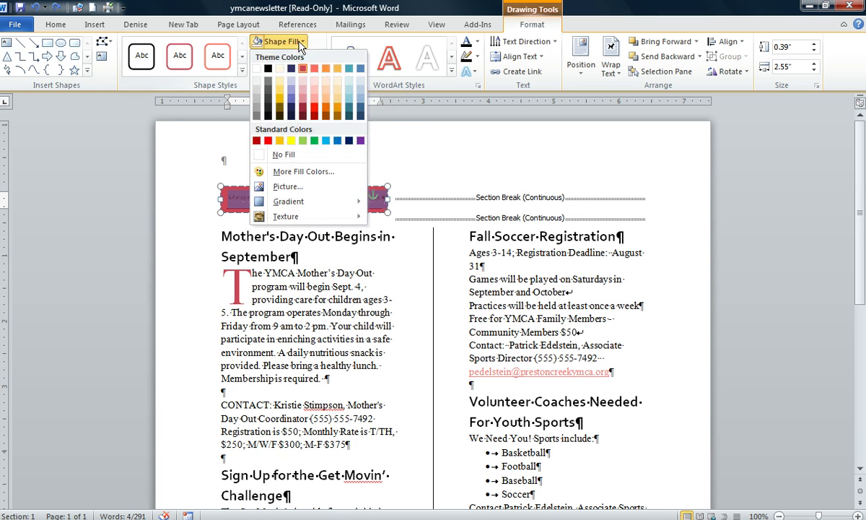
{"action": "left_click", "coordinate": [284, 154]}
Cut the "Preston Creek Family YMCA" title text and delete the emptied text box
{"action": "key", "text": "ctrl+a"}
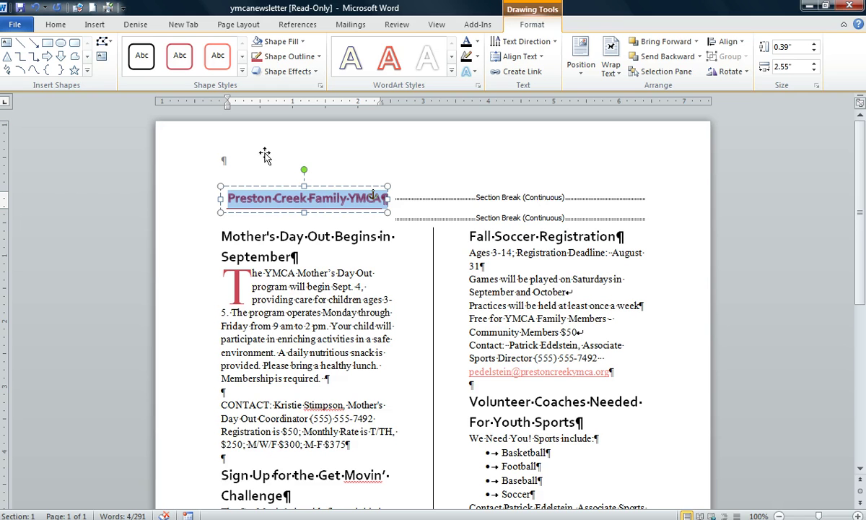
{"action": "right_click", "coordinate": [351, 205]}
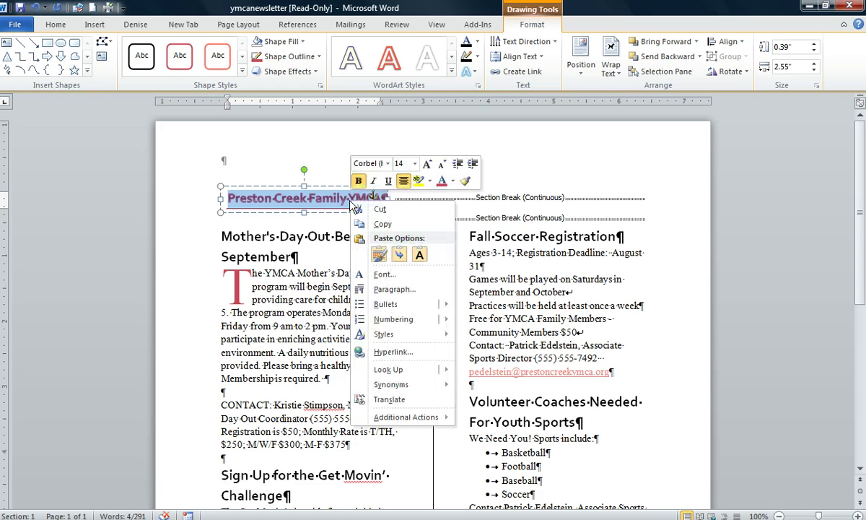
{"action": "left_click", "coordinate": [361, 209]}
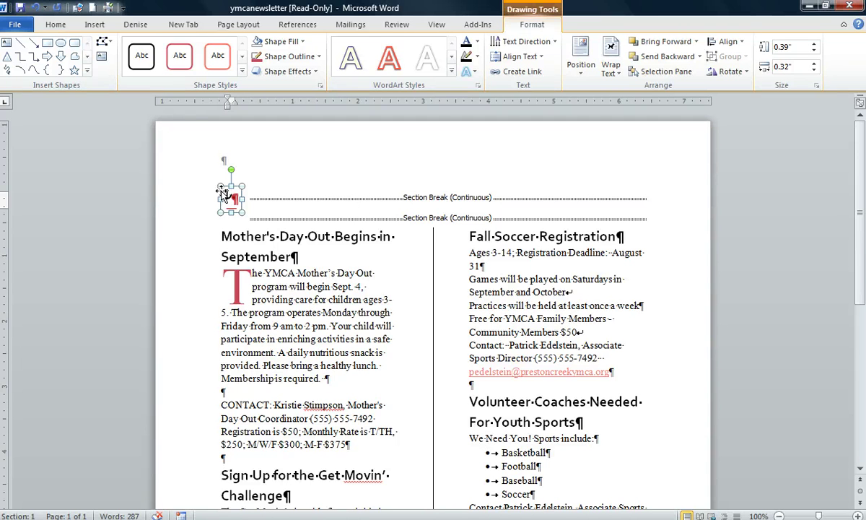
{"action": "key", "text": "Delete"}
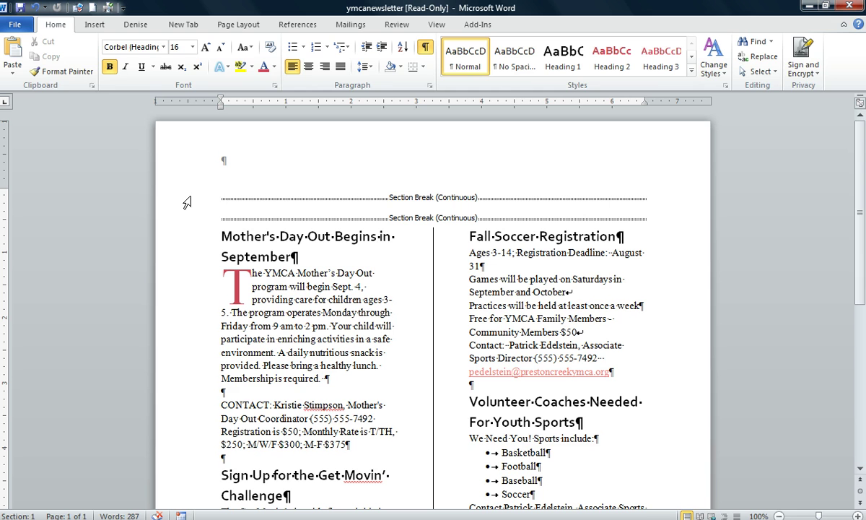
Insert a Transcend Sidebar text box and paste the cut title over its placeholder, keeping text only
{"action": "left_click", "coordinate": [89, 26]}
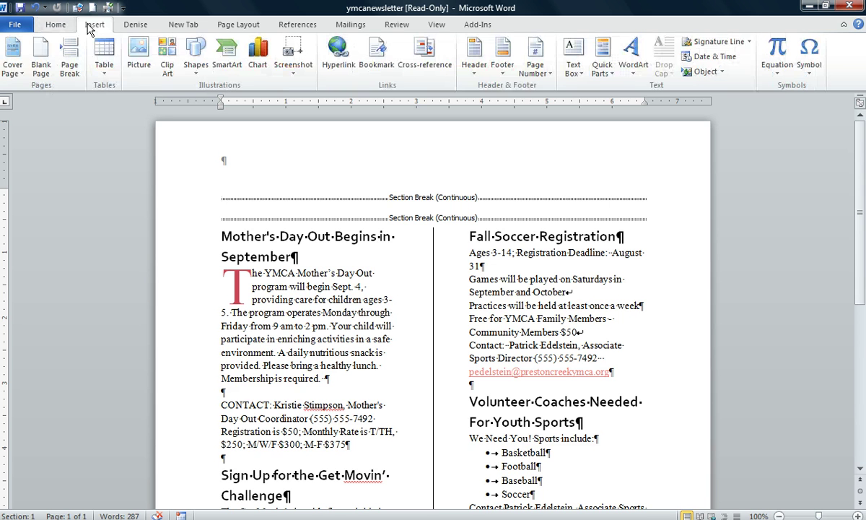
{"action": "left_click", "coordinate": [576, 72]}
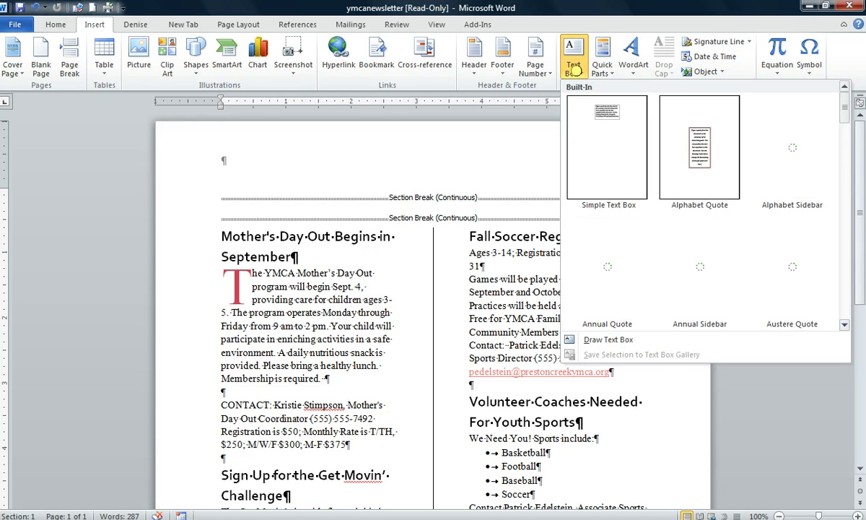
{"action": "scroll", "coordinate": [794, 181], "scroll_direction": "down", "scroll_amount": 6}
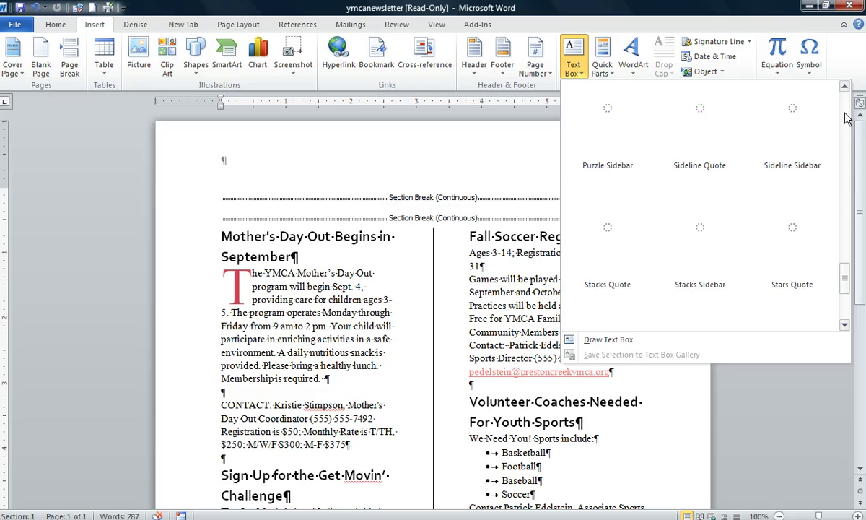
{"action": "left_click", "coordinate": [844, 325]}
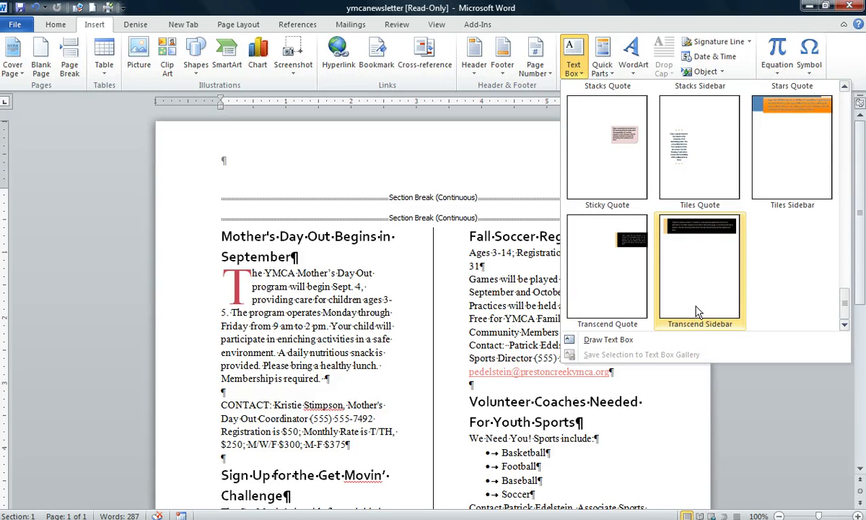
{"action": "left_click", "coordinate": [696, 312]}
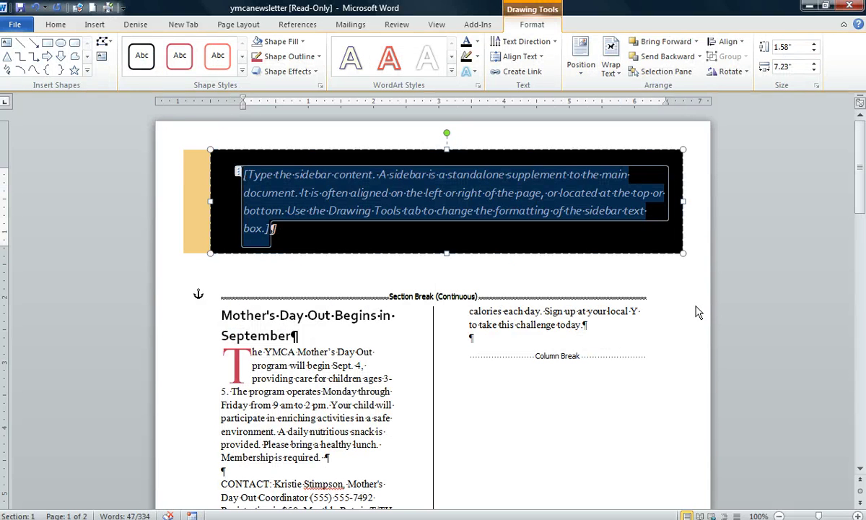
{"action": "right_click", "coordinate": [264, 225]}
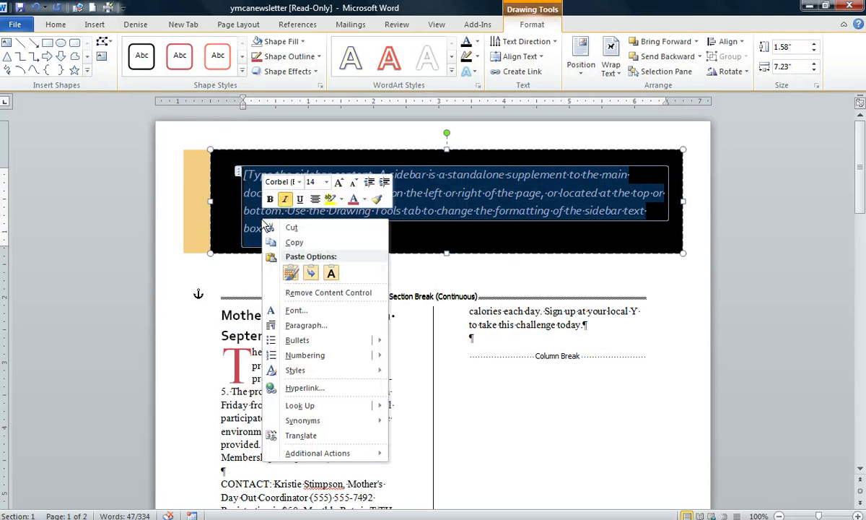
{"action": "left_click", "coordinate": [331, 275]}
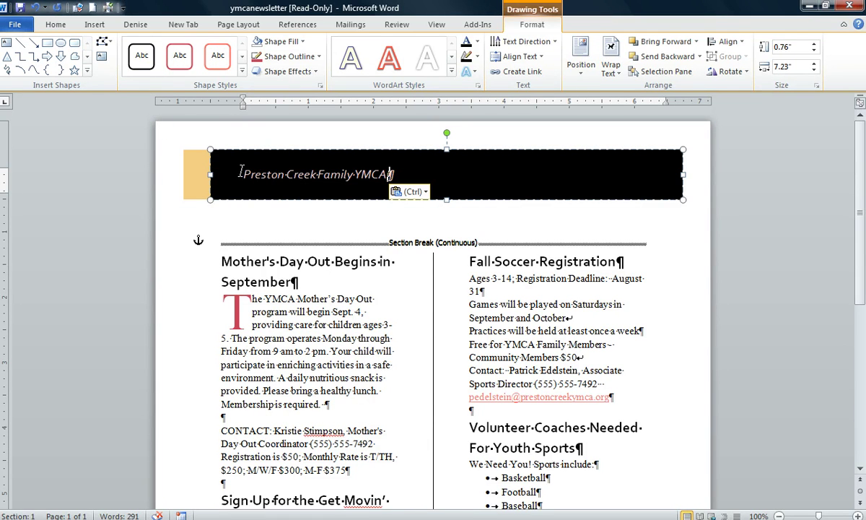
Enlarge the banner title to 36 pt and apply the red font color to it
{"action": "triple_click", "coordinate": [243, 174]}
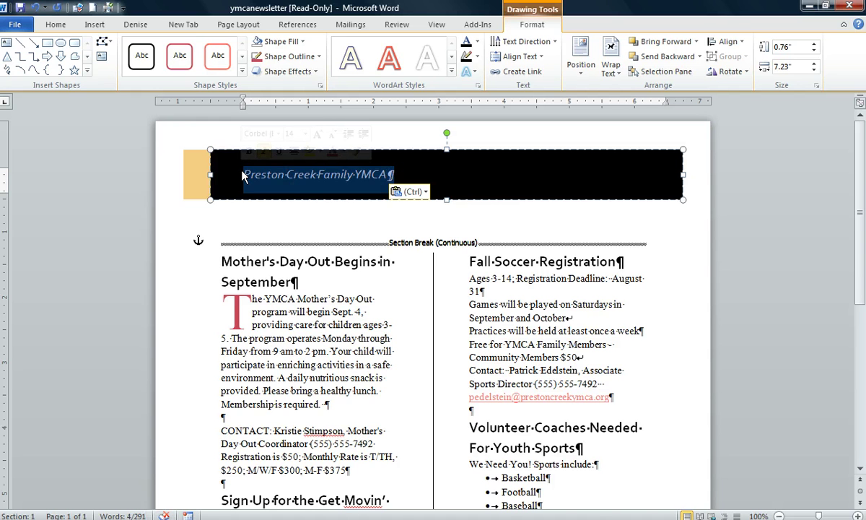
{"action": "left_click", "coordinate": [52, 26]}
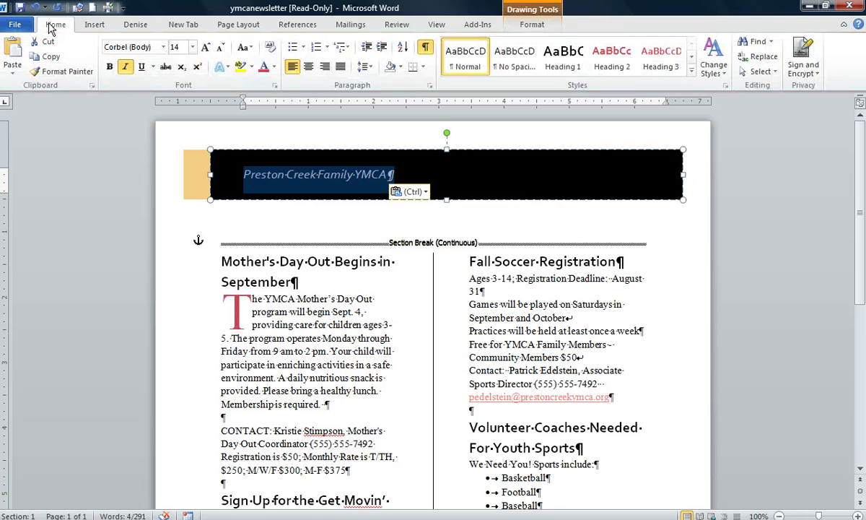
{"action": "left_click", "coordinate": [205, 49]}
{"action": "left_click", "coordinate": [205, 49]}
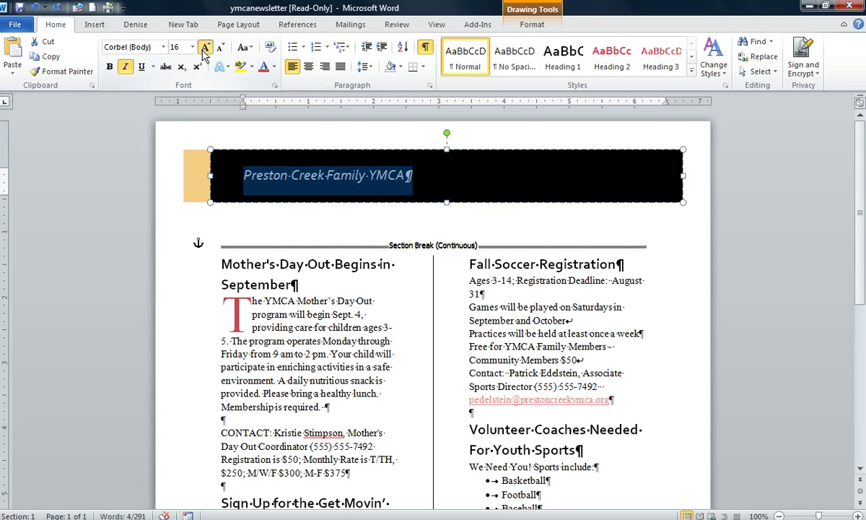
{"action": "left_click", "coordinate": [205, 49]}
{"action": "left_click", "coordinate": [205, 49]}
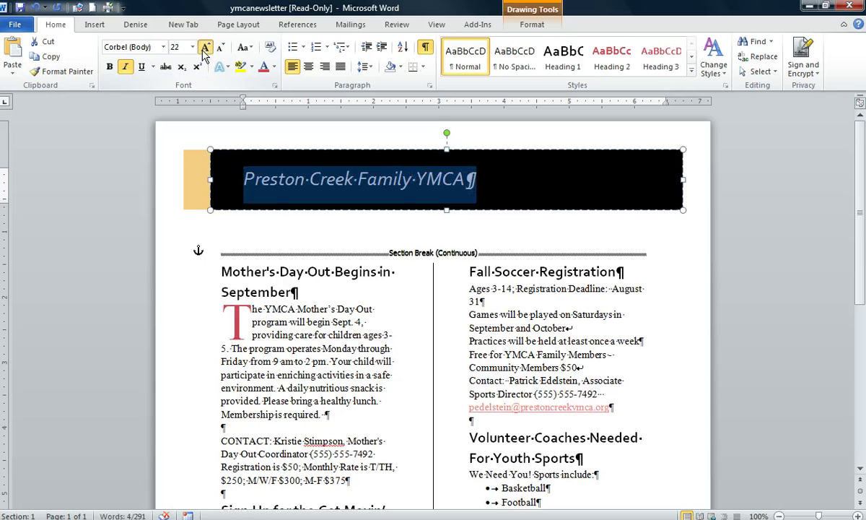
{"action": "left_click", "coordinate": [205, 49]}
{"action": "left_click", "coordinate": [205, 49]}
{"action": "left_click", "coordinate": [205, 49]}
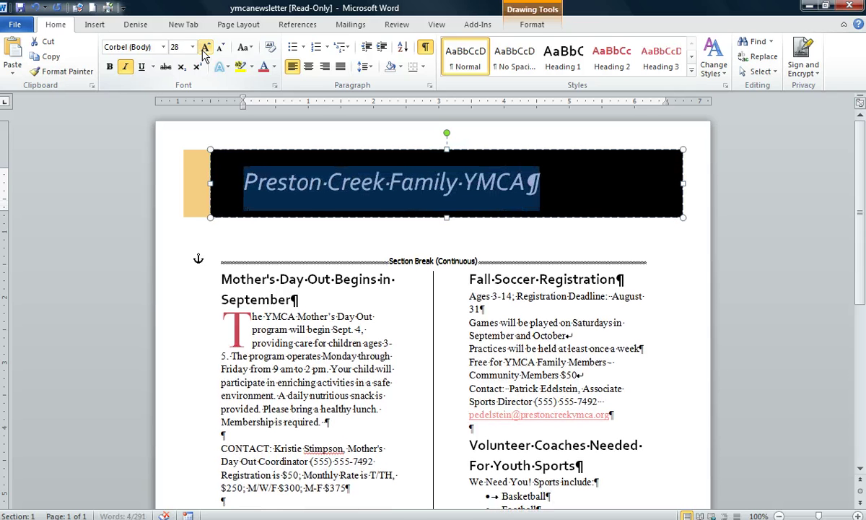
{"action": "left_click", "coordinate": [205, 49]}
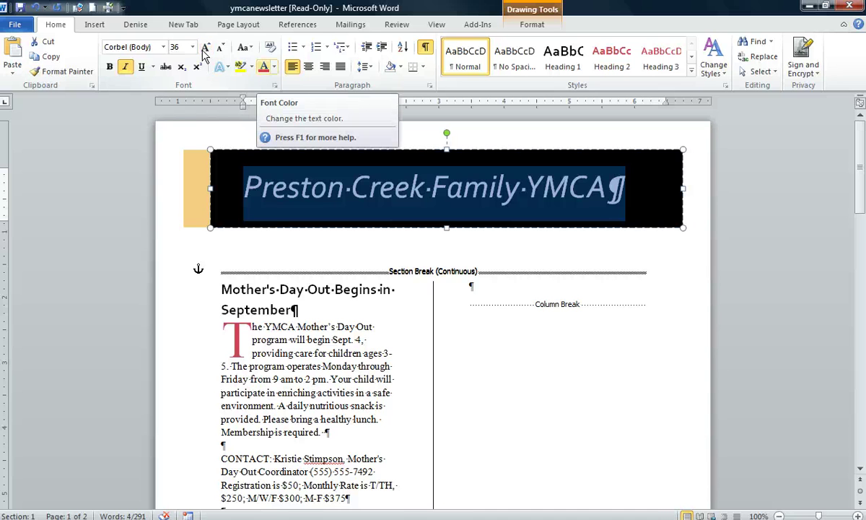
{"action": "left_click", "coordinate": [264, 66]}
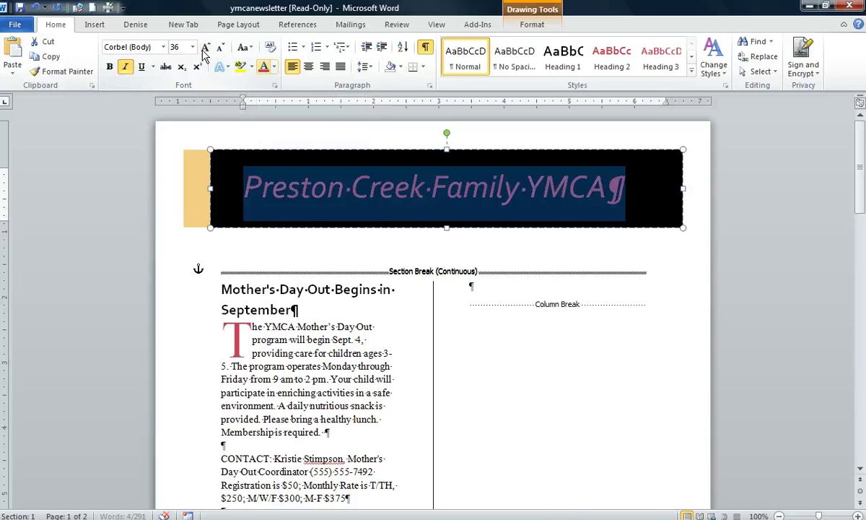
Delete the column break above the Fall Soccer Registration article so that the article flows back into the second column
{"action": "scroll", "coordinate": [433, 325], "scroll_direction": "down", "scroll_amount": 15}
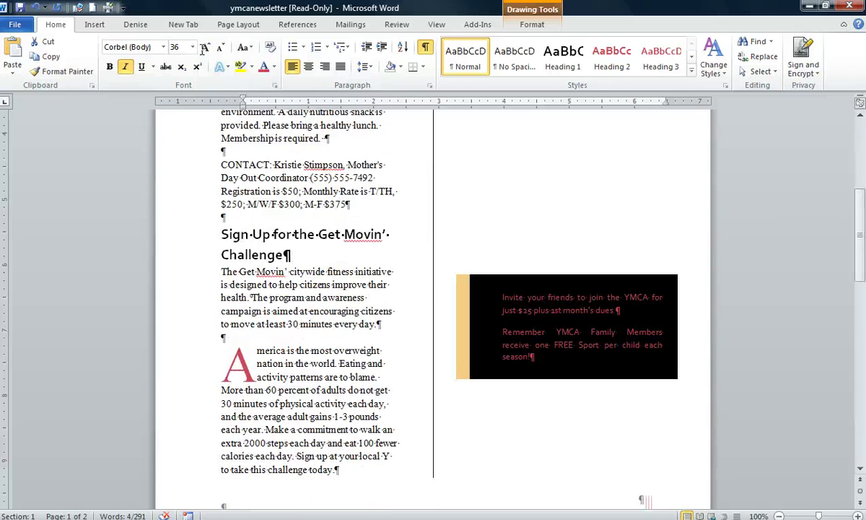
{"action": "scroll", "coordinate": [433, 325], "scroll_direction": "down", "scroll_amount": 8}
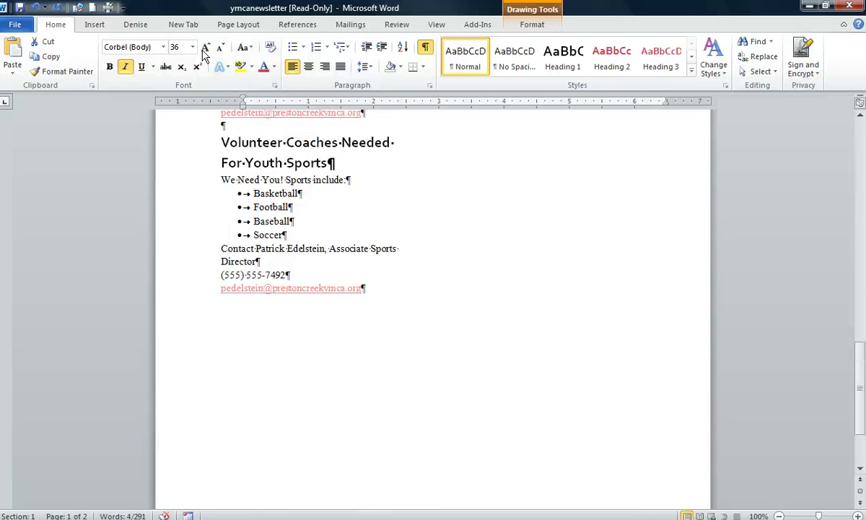
{"action": "scroll", "coordinate": [433, 325], "scroll_direction": "up", "scroll_amount": 12}
{"action": "scroll", "coordinate": [204, 54], "scroll_direction": "up", "scroll_amount": 10}
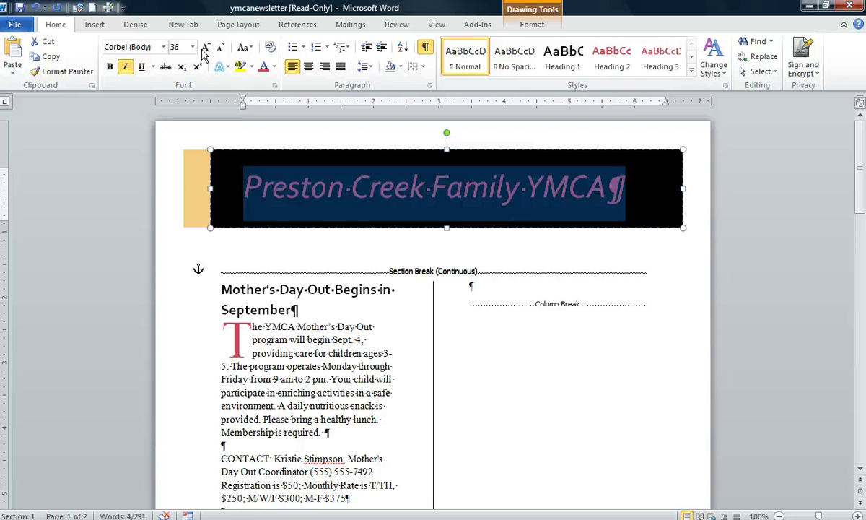
{"action": "left_click", "coordinate": [425, 46]}
{"action": "left_click", "coordinate": [471, 303]}
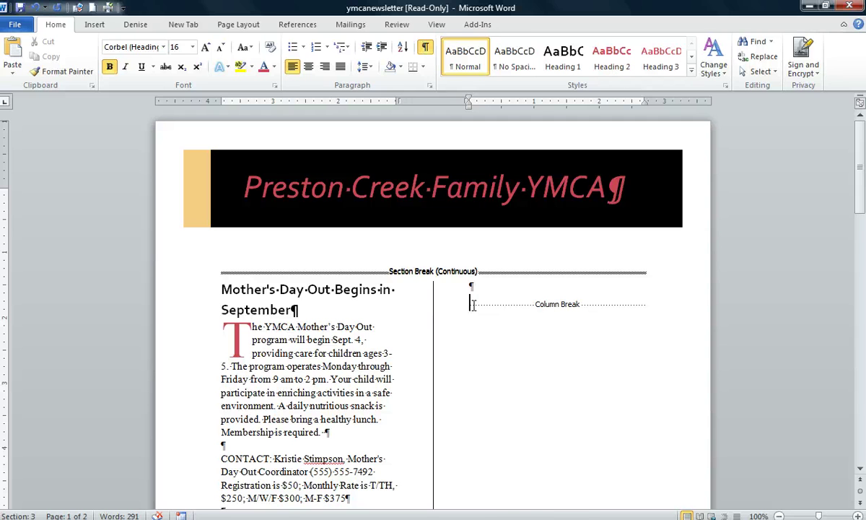
{"action": "key", "text": "Delete"}
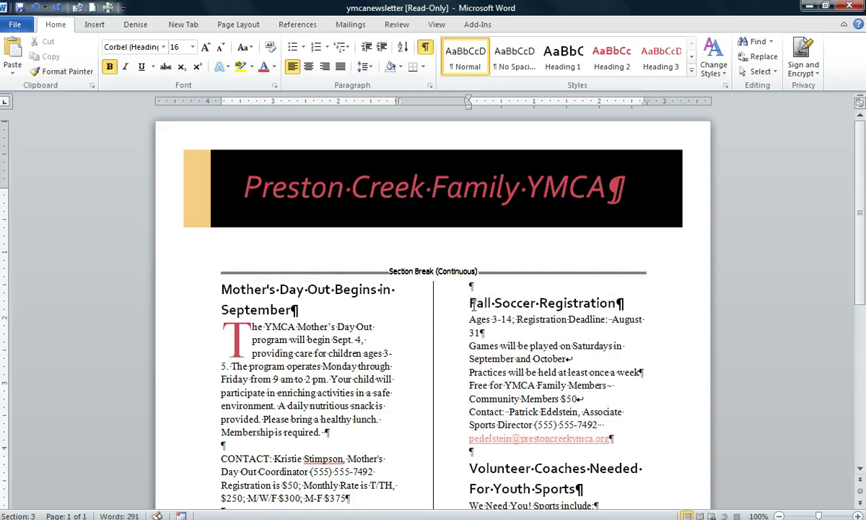
Delete the empty paragraph above the Fall Soccer Registration heading to align it with the first column's heading
{"action": "scroll", "coordinate": [470, 307], "scroll_direction": "down", "scroll_amount": 8}
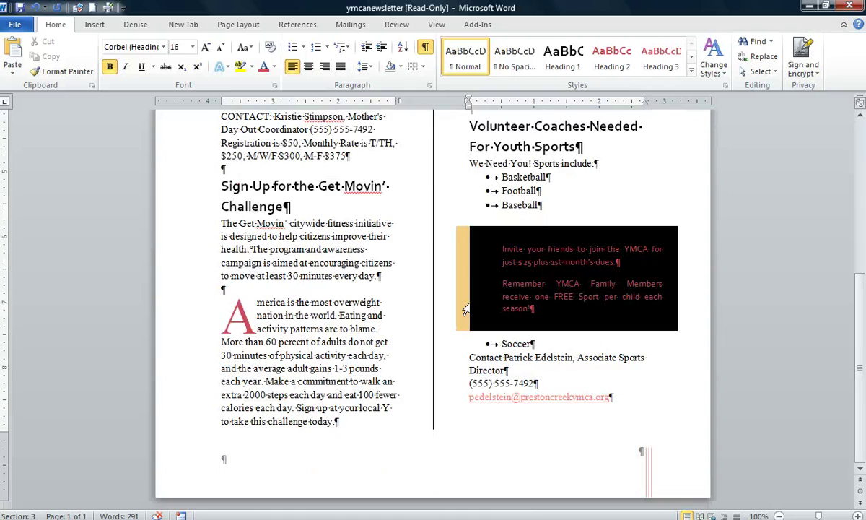
{"action": "scroll", "coordinate": [466, 309], "scroll_direction": "up", "scroll_amount": 8}
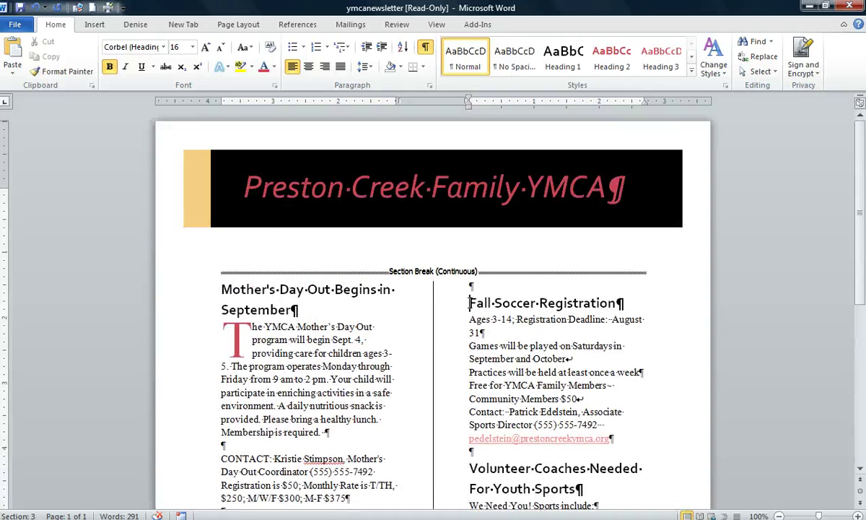
{"action": "scroll", "coordinate": [468, 306], "scroll_direction": "down", "scroll_amount": 8}
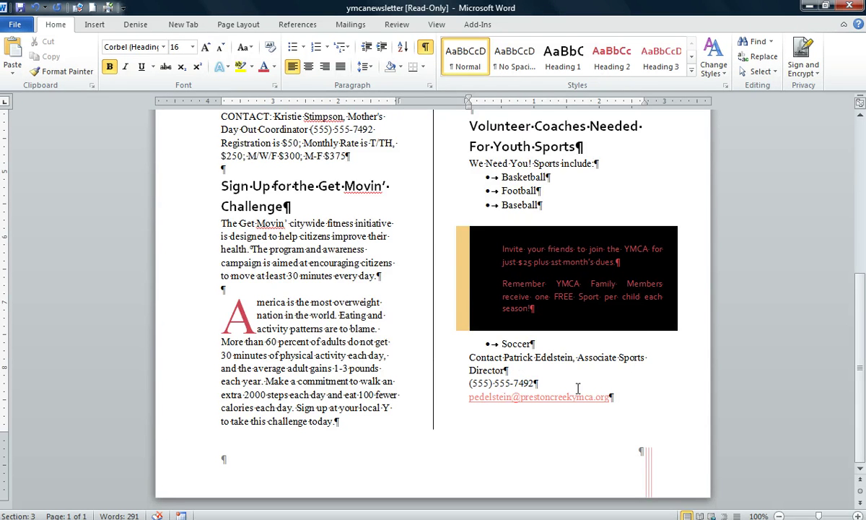
{"action": "scroll", "coordinate": [506, 361], "scroll_direction": "up", "scroll_amount": 8}
{"action": "left_click", "coordinate": [468, 286]}
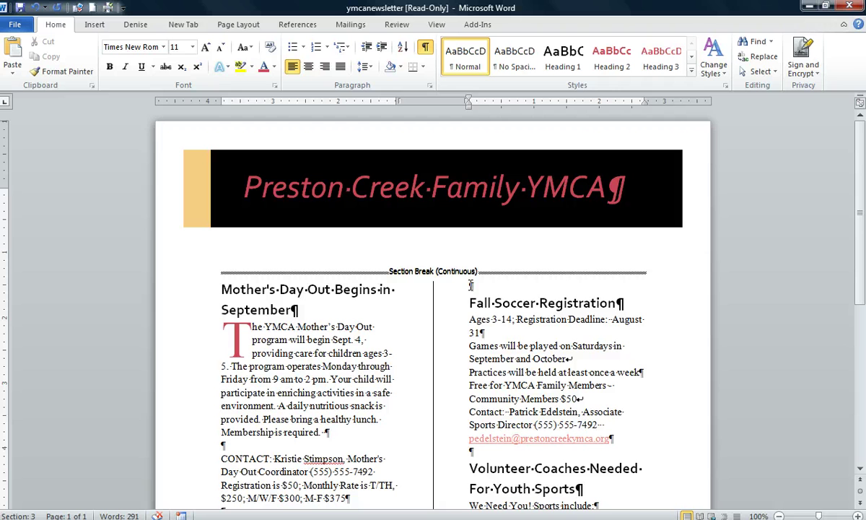
{"action": "key", "text": "Delete"}
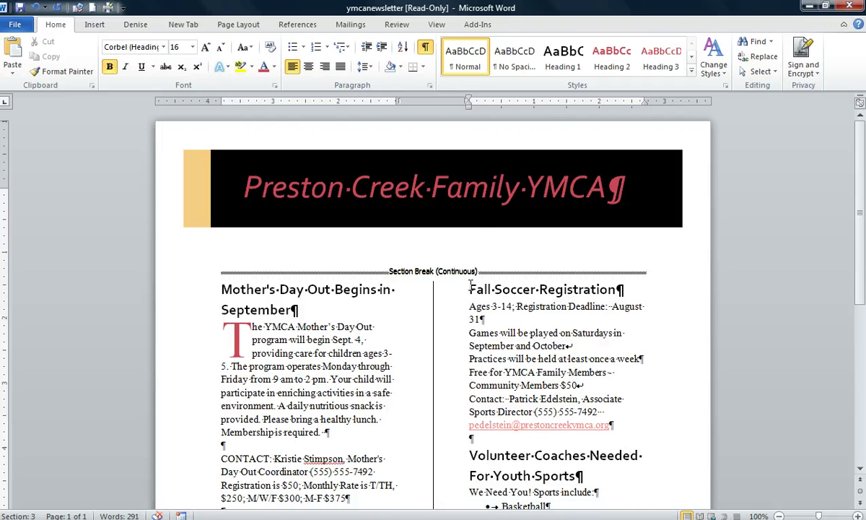
Move the black membership offer text box down below the volunteer coaches contact details in the second column
{"action": "scroll", "coordinate": [478, 289], "scroll_direction": "down", "scroll_amount": 5}
{"action": "scroll", "coordinate": [478, 288], "scroll_direction": "down", "scroll_amount": 2}
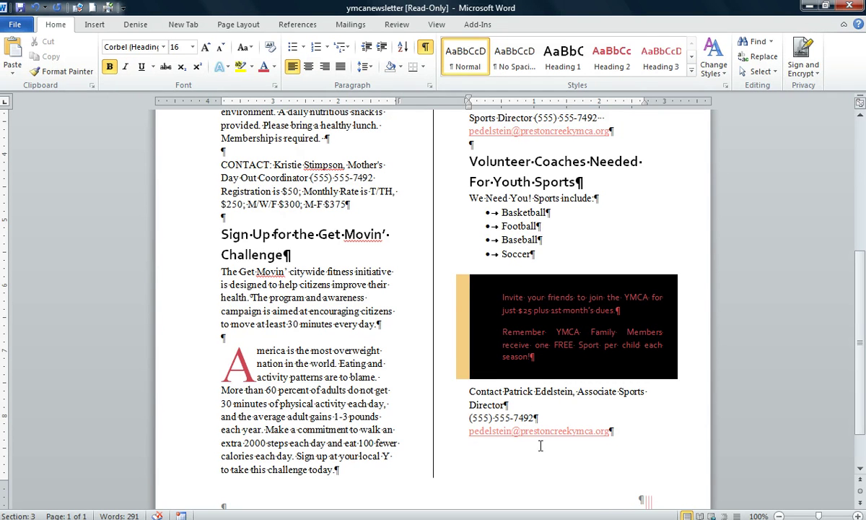
{"action": "left_click", "coordinate": [518, 276]}
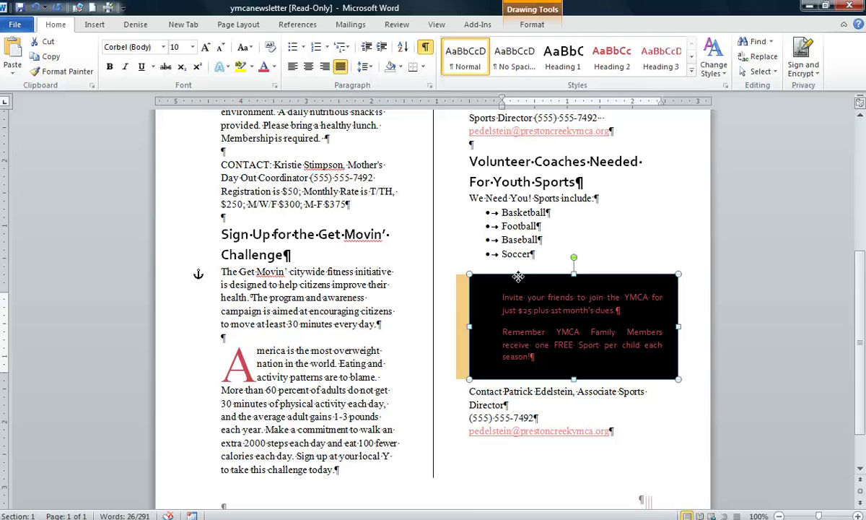
{"action": "left_click_drag", "start_coordinate": [519, 277], "coordinate": [513, 358]}
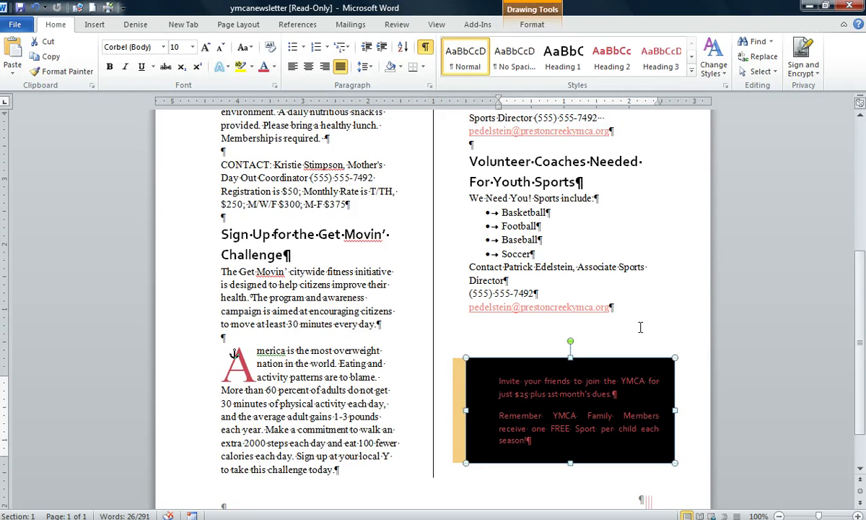
{"action": "scroll", "coordinate": [639, 327], "scroll_direction": "down", "scroll_amount": 1}
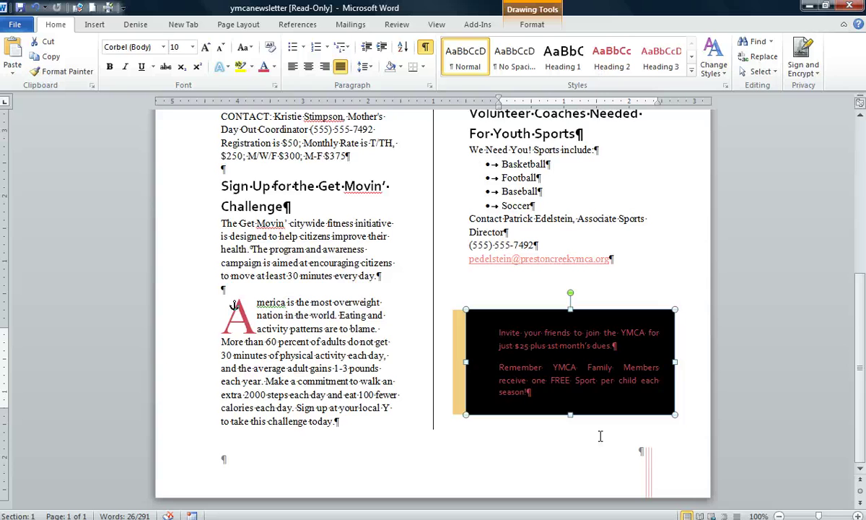
Hide the formatting marks and review the newsletter layout from the banner down to the membership offer box
{"action": "scroll", "coordinate": [599, 436], "scroll_direction": "up", "scroll_amount": 7}
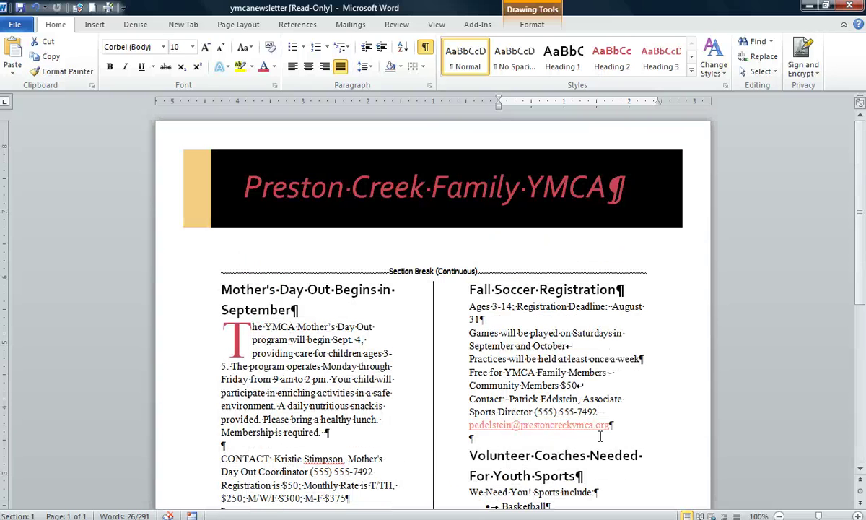
{"action": "left_click", "coordinate": [425, 49]}
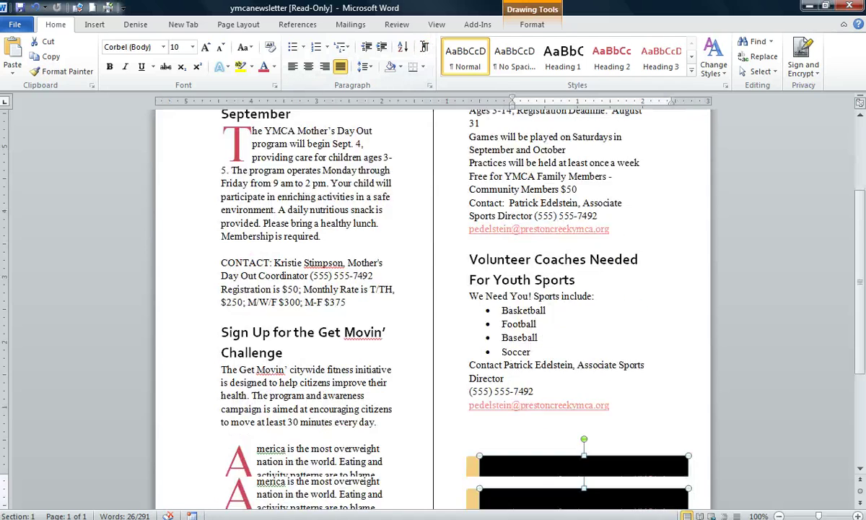
{"action": "scroll", "coordinate": [506, 339], "scroll_direction": "up", "scroll_amount": 8}
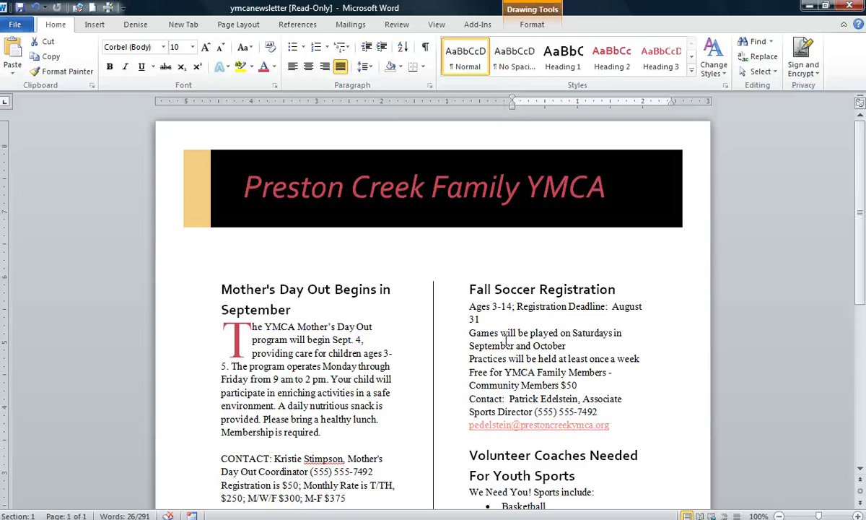
{"action": "scroll", "coordinate": [505, 339], "scroll_direction": "down", "scroll_amount": 8}
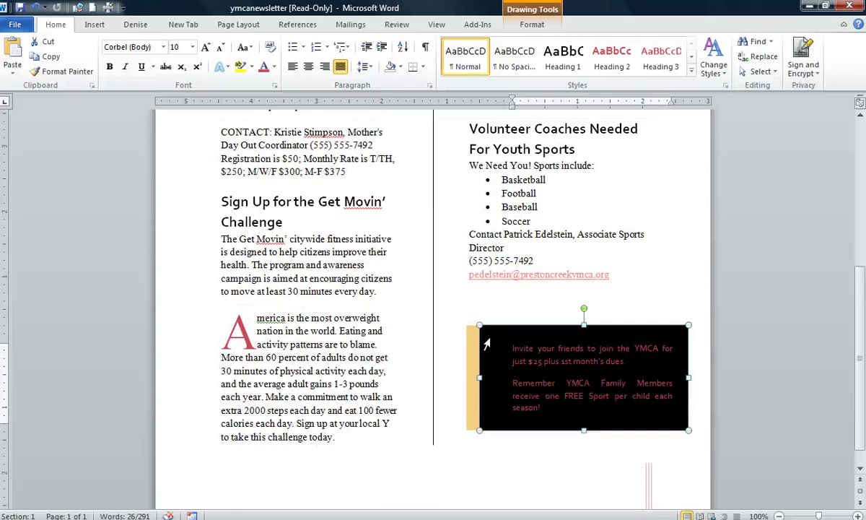